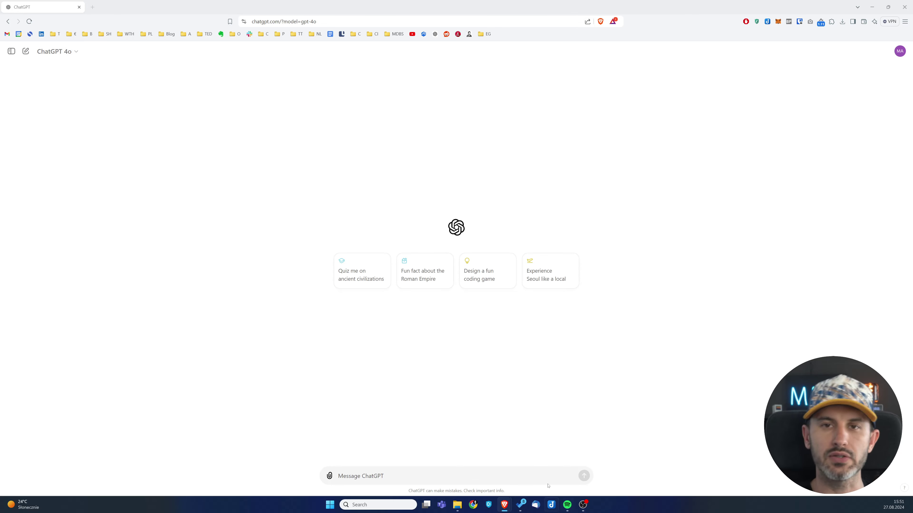
# Ask "What are the benefits of renewable energy?" and read through the answer
pyautogui.write('What are the benefits of renewable energy?')
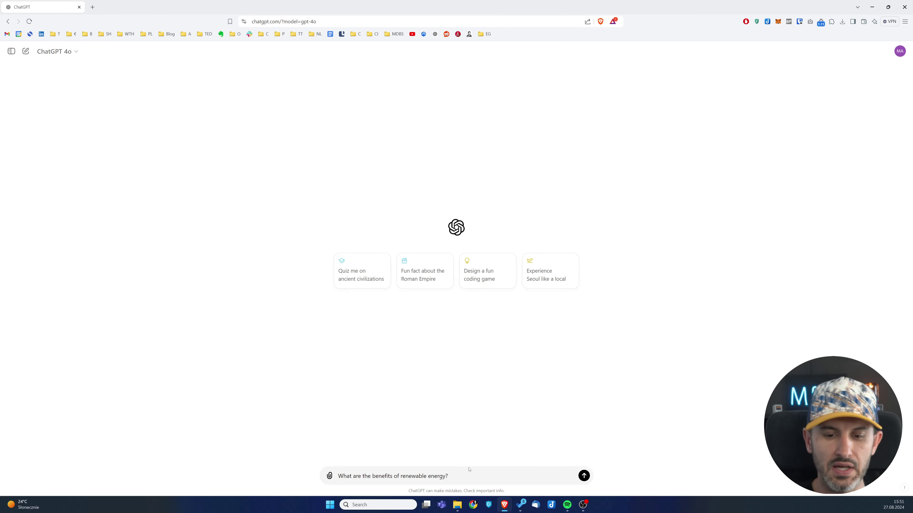
pyautogui.press('Return')
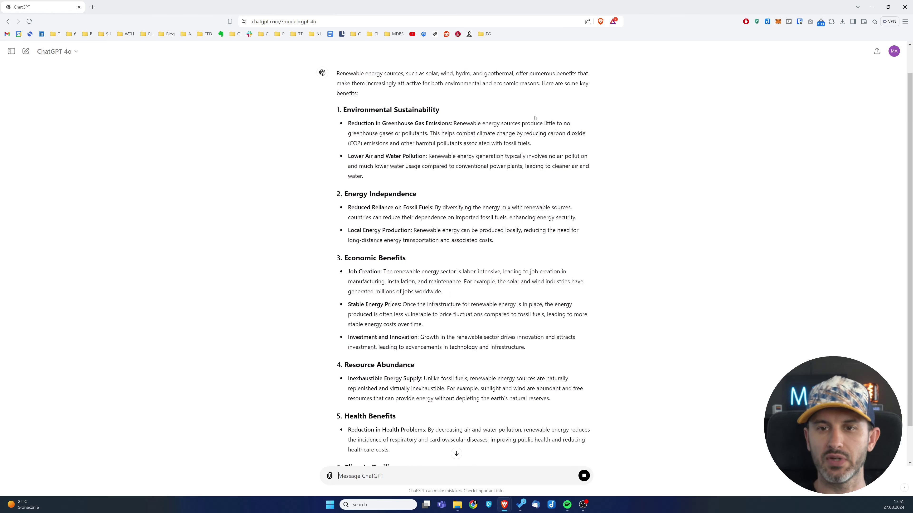
pyautogui.scroll(2, 492, 117)
pyautogui.scroll(-2, 486, 134)
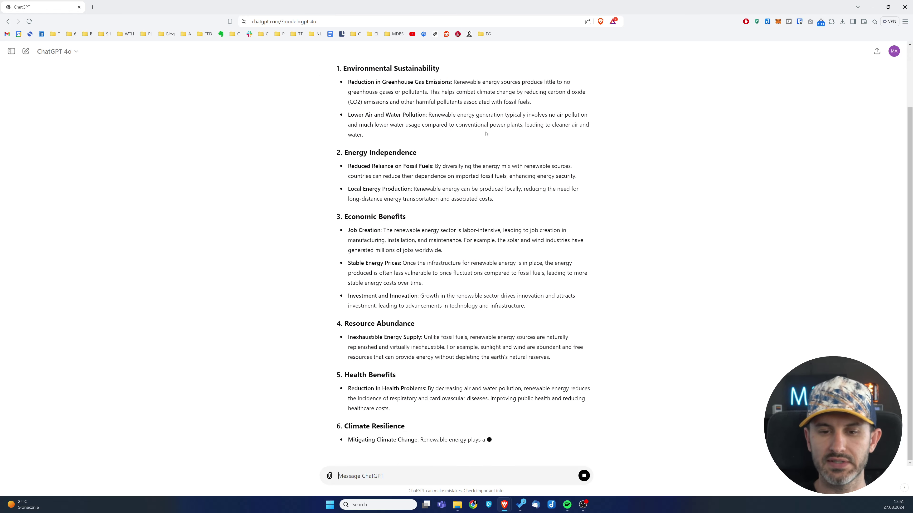
pyautogui.scroll(2, 507, 163)
pyautogui.scroll(-5, 507, 163)
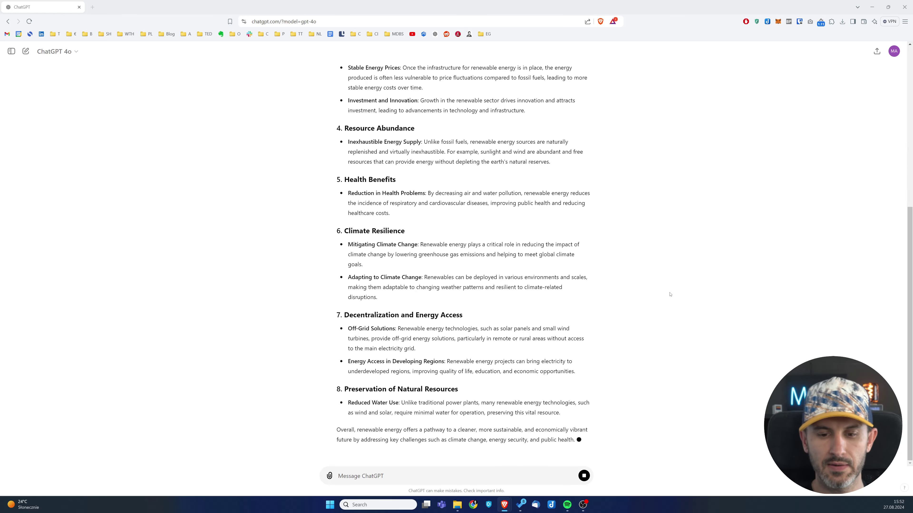
# Send the follow-up prompt "List the benefits of renewable energy in terms of economics, ecology, and social impact. Discuss each aspect separately"
pyautogui.click(412, 477)
pyautogui.write('List the benefits of renewable energy in terms of economics, ecology, and social impact. Discuss each aspect separately')
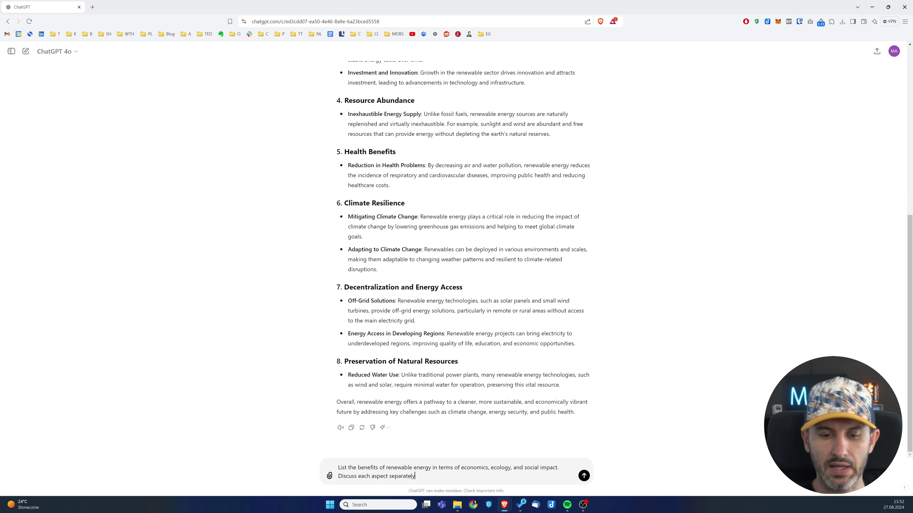
pyautogui.press('Return')
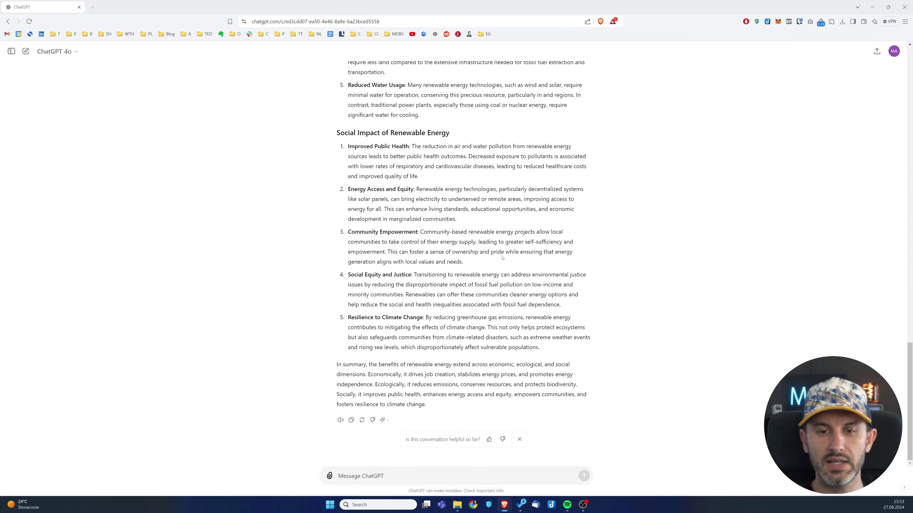
# Compare the answer split into economic, ecological and social aspects with the earlier general answer on renewable energy benefits
pyautogui.scroll(10, 502, 258)
pyautogui.scroll(1, 502, 258)
pyautogui.scroll(-8, 485, 258)
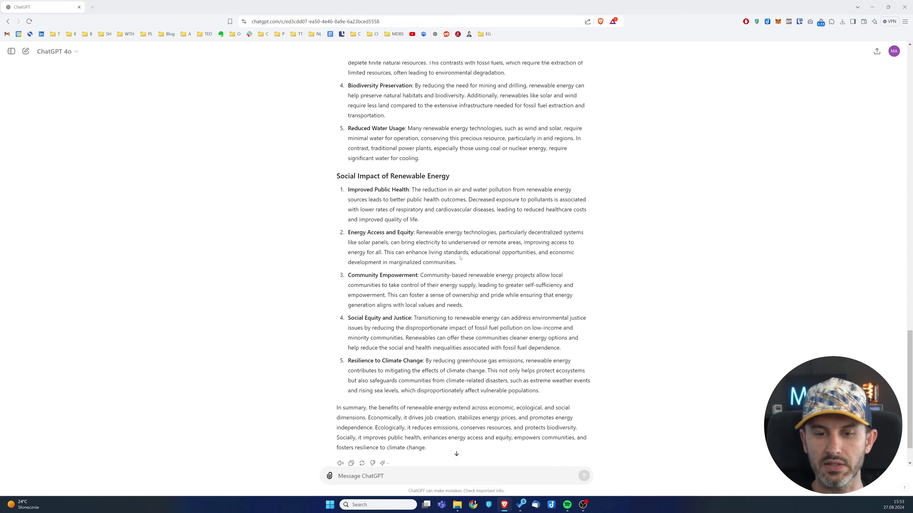
pyautogui.scroll(8, 467, 257)
pyautogui.scroll(15, 452, 261)
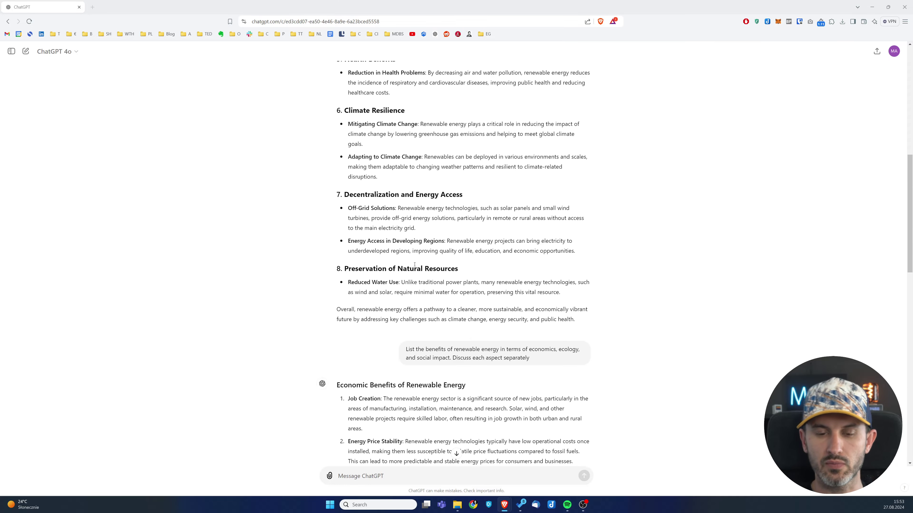
pyautogui.scroll(-15, 415, 264)
pyautogui.scroll(5, 415, 265)
pyautogui.moveTo(386, 326); pyautogui.dragTo(336, 132)
pyautogui.scroll(-5, 478, 199)
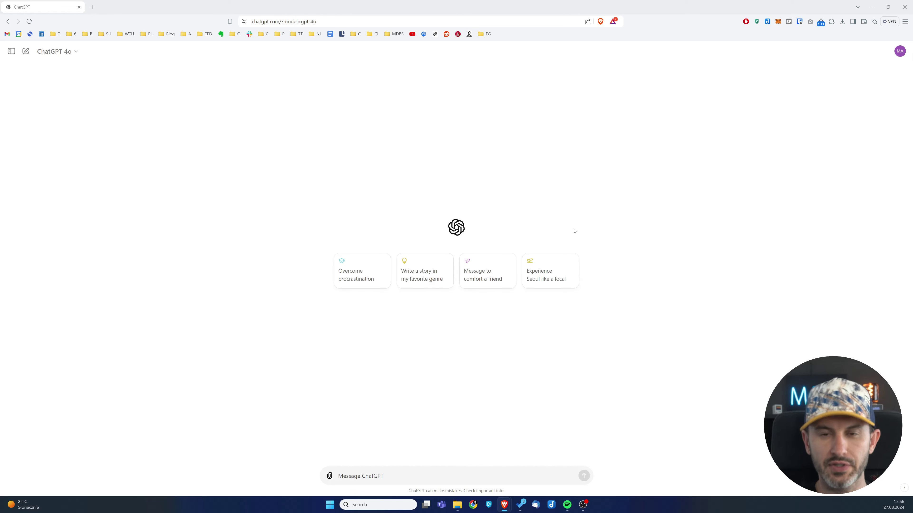
# Send the prompt "Is renewable energy better than fossil fuels?" in the new chat
pyautogui.write('Is renewable energy better than fossil fuels?')
pyautogui.press('Return')
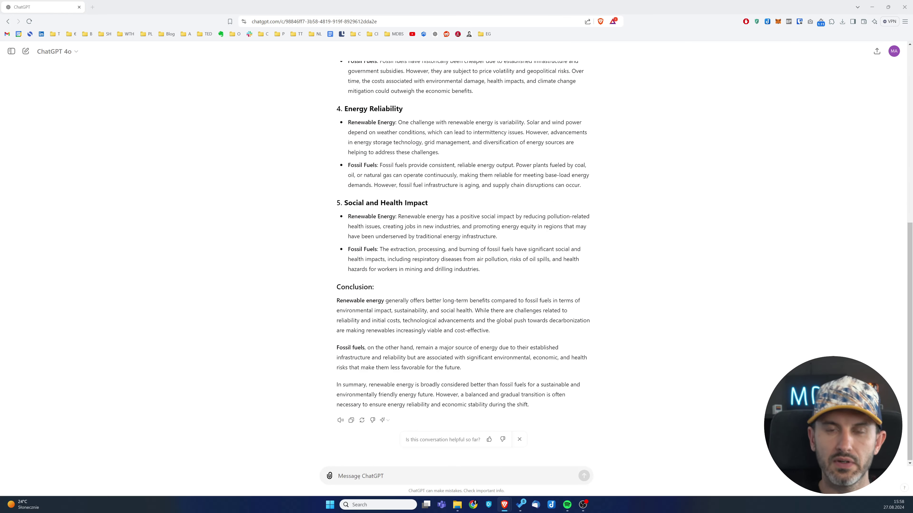
# Ask for a detailed report analyzing the main advantages and disadvantages of renewable energy, considering the economic, ecological, and social aspects
pyautogui.write('Analyze the main advantages and disadvantages of renewable energy. Consider the economic, ecological, and social aspects, and present your conclusions in the form of a detailed report.')
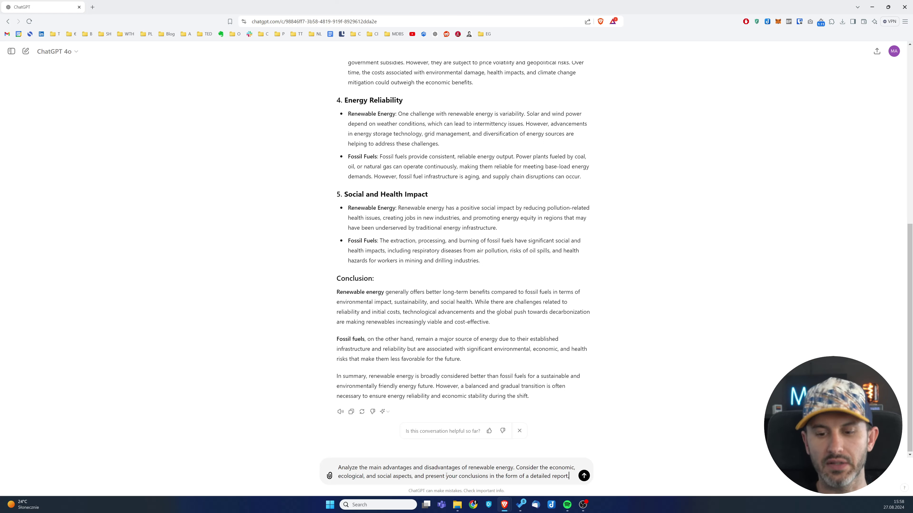
pyautogui.moveTo(511, 477); pyautogui.dragTo(567, 477)
pyautogui.press('Return')
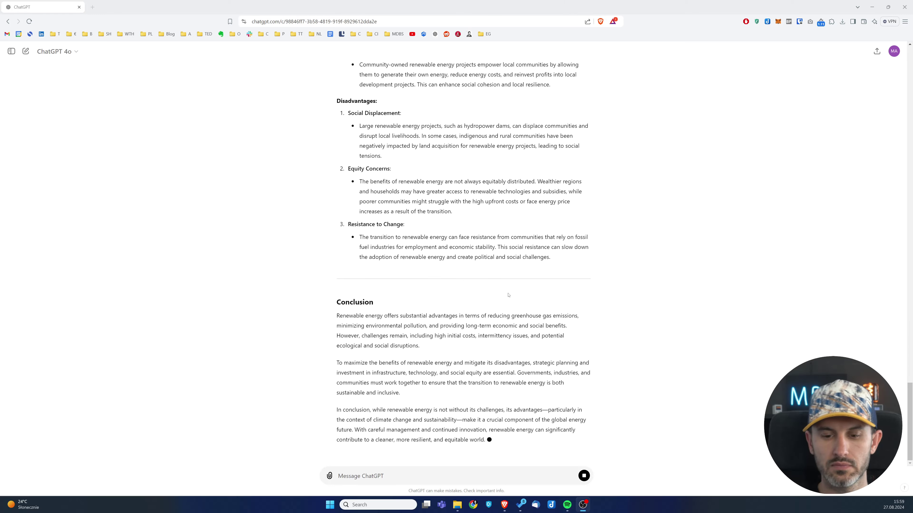
# Review the detailed report's sections and conclusion against the earlier renewable energy versus fossil fuels answer
pyautogui.scroll(20, 508, 295)
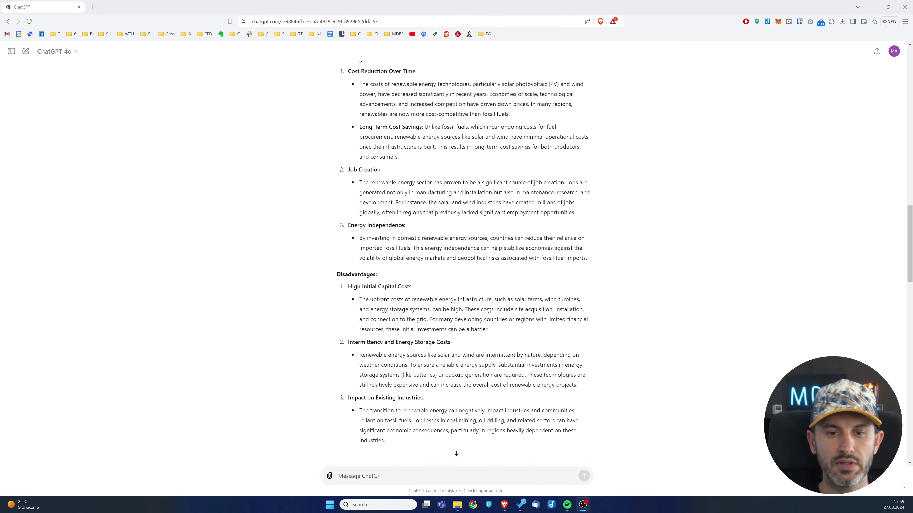
pyautogui.scroll(5, 489, 310)
pyautogui.scroll(-20, 467, 309)
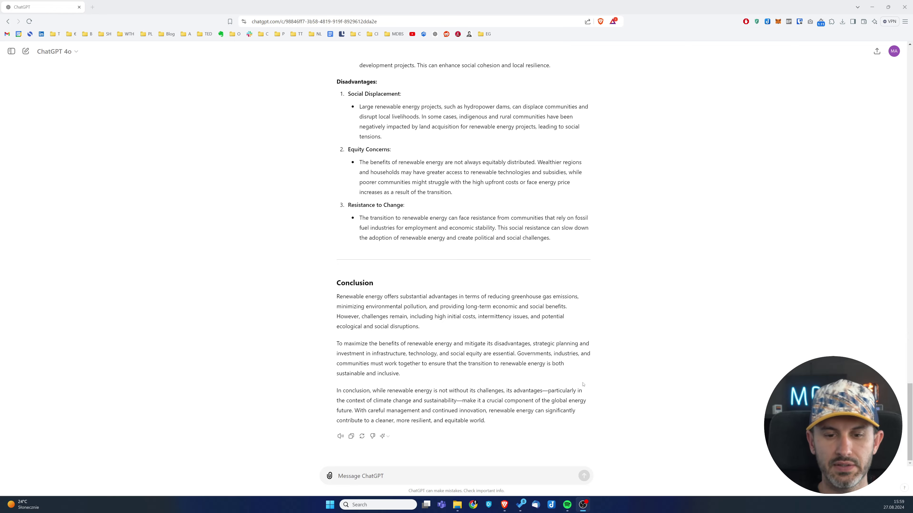
pyautogui.moveTo(502, 423); pyautogui.dragTo(338, 184)
pyautogui.scroll(4, 498, 230)
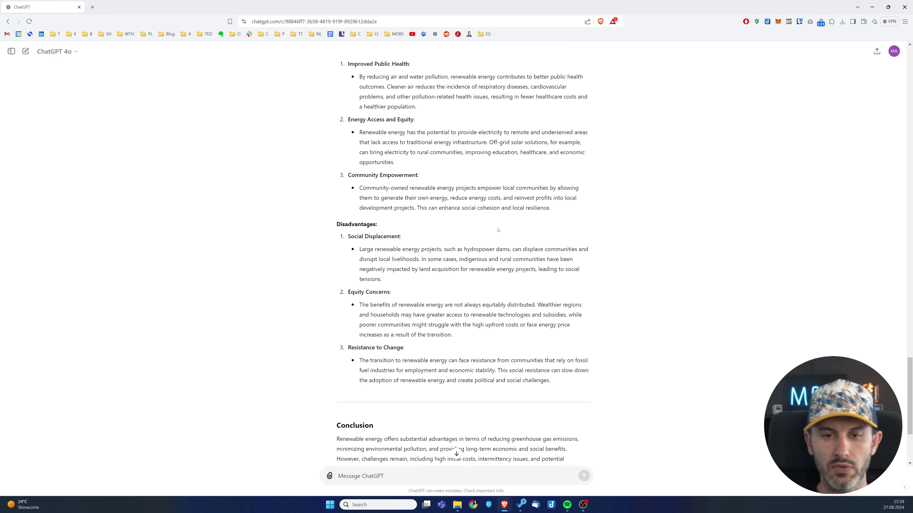
pyautogui.scroll(20, 404, 130)
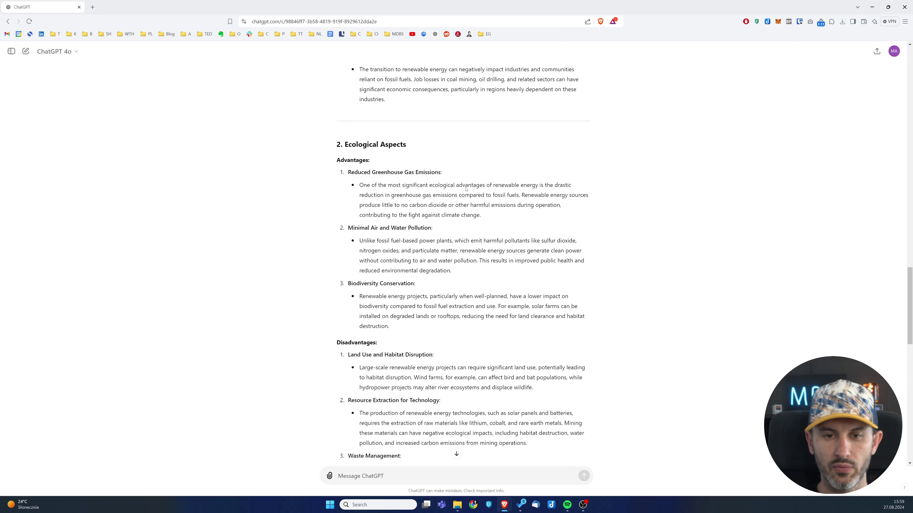
pyautogui.scroll(20, 470, 190)
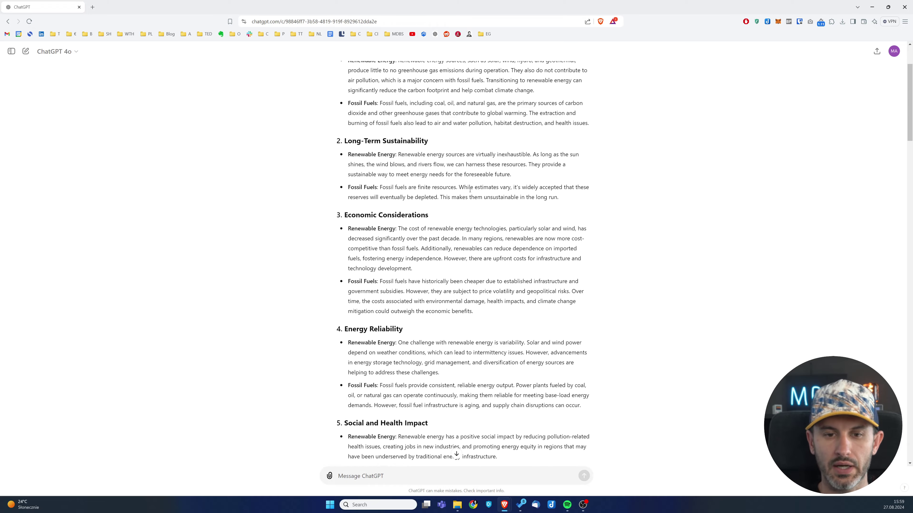
pyautogui.scroll(-20, 470, 190)
pyautogui.scroll(-3, 470, 189)
pyautogui.scroll(6, 450, 205)
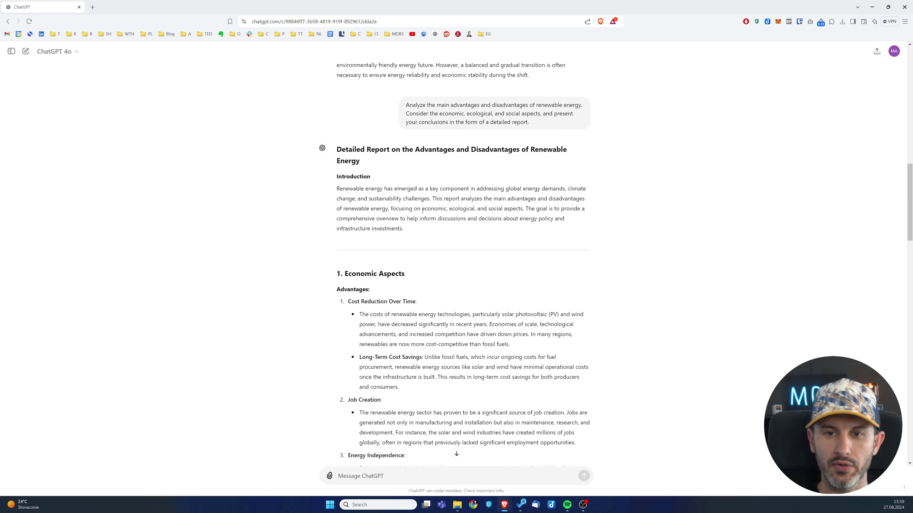
pyautogui.scroll(5, 422, 211)
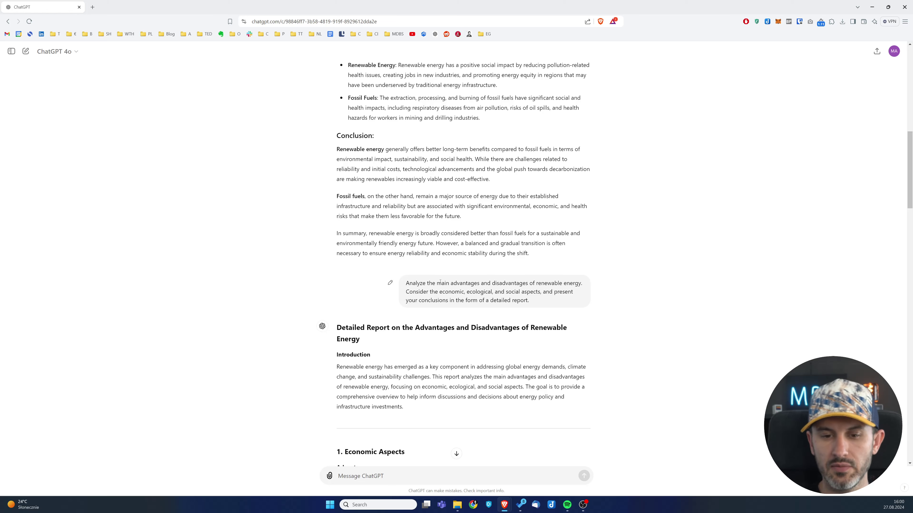
# Check the wording of the report prompt against the report's introduction, economic aspects and conclusion, highlighting the relevant passages
pyautogui.moveTo(432, 283); pyautogui.dragTo(581, 283)
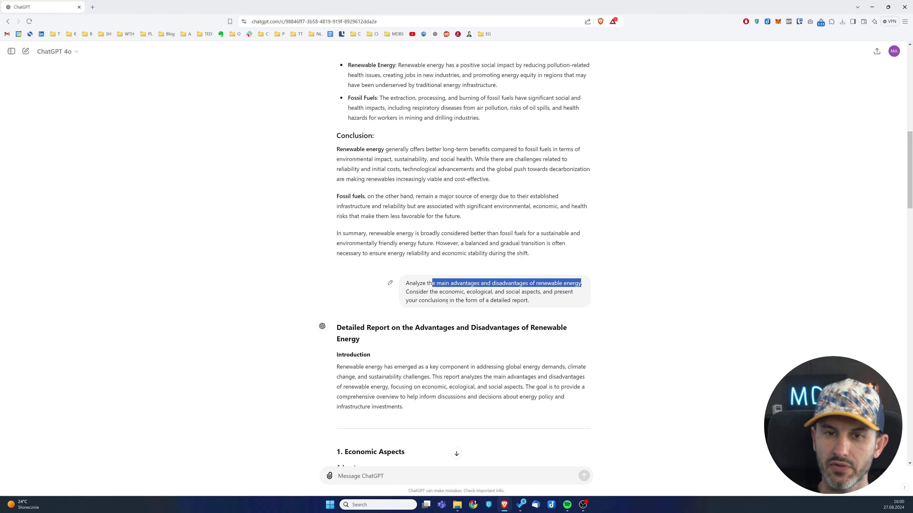
pyautogui.scroll(-20, 447, 302)
pyautogui.moveTo(486, 421); pyautogui.dragTo(384, 266)
pyautogui.scroll(20, 395, 266)
pyautogui.scroll(15, 385, 254)
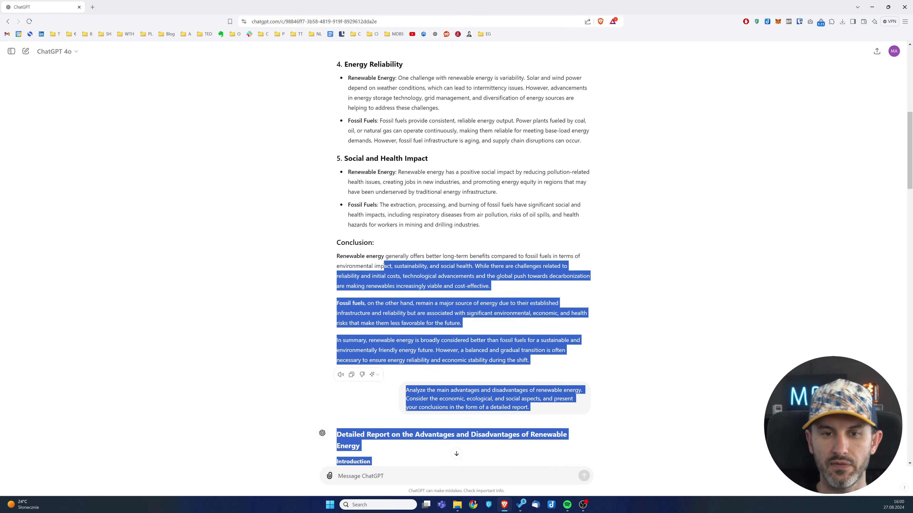
pyautogui.click(387, 265)
pyautogui.scroll(-5, 346, 280)
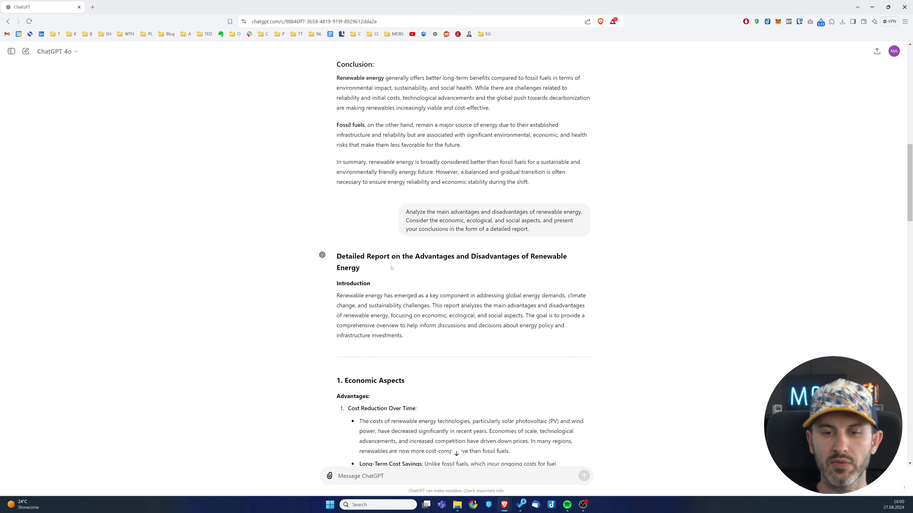
pyautogui.scroll(-4, 441, 315)
pyautogui.moveTo(433, 163); pyautogui.dragTo(493, 330)
pyautogui.scroll(3, 493, 331)
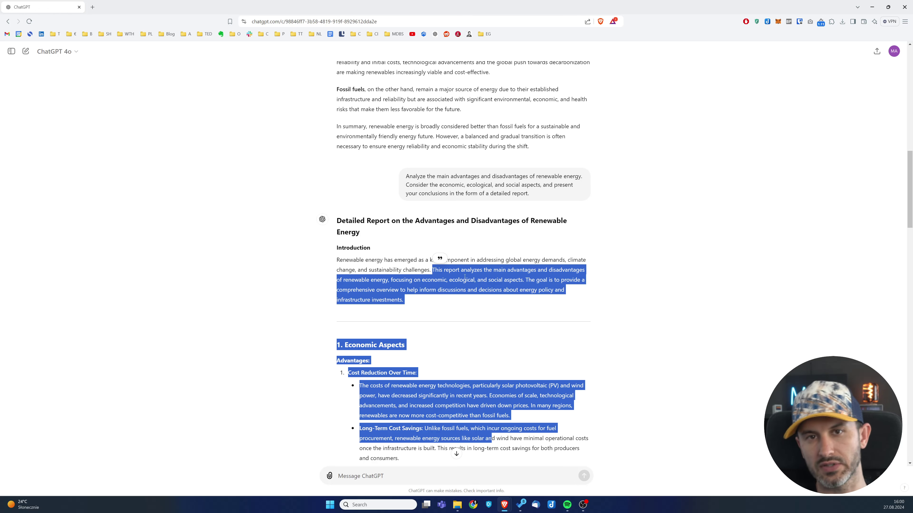
pyautogui.click(642, 292)
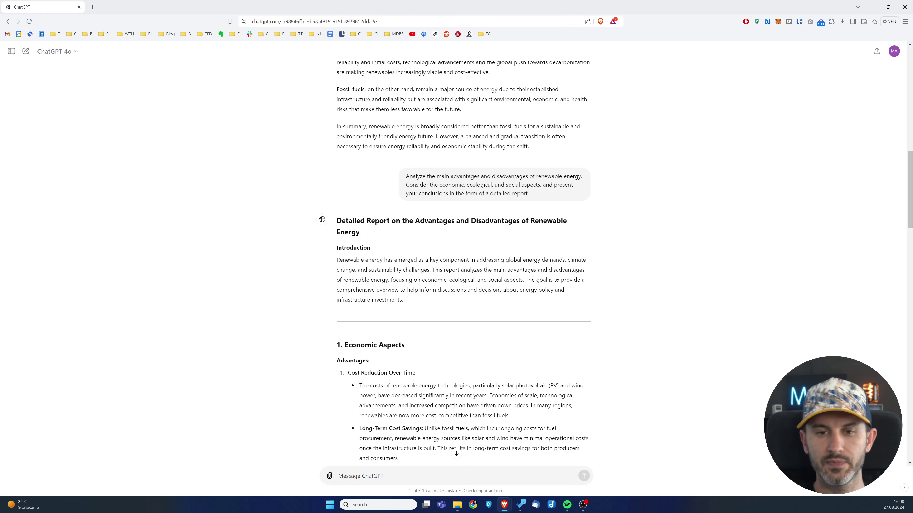
# Start a new chat and send the prompt "Write a social media post about a new product."
pyautogui.hotkey('ctrl', 'shift', 'o')
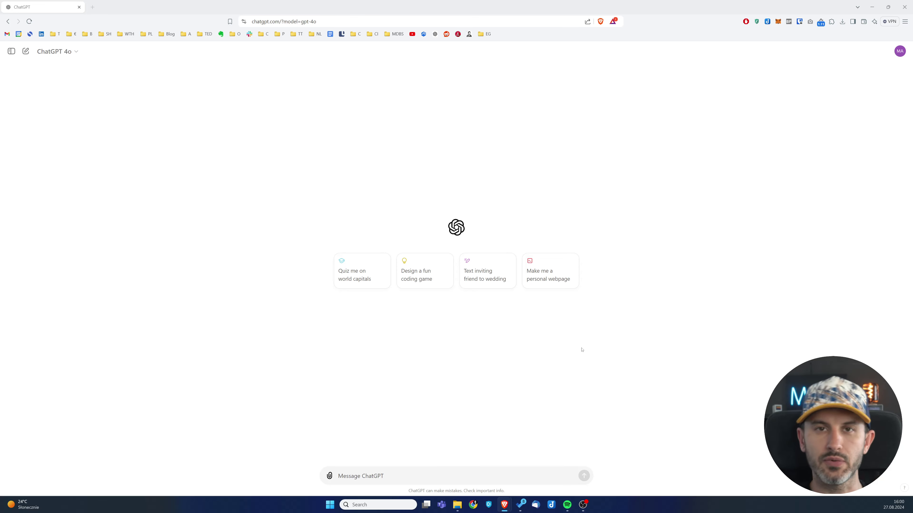
pyautogui.write('Write a social media post about a new product.')
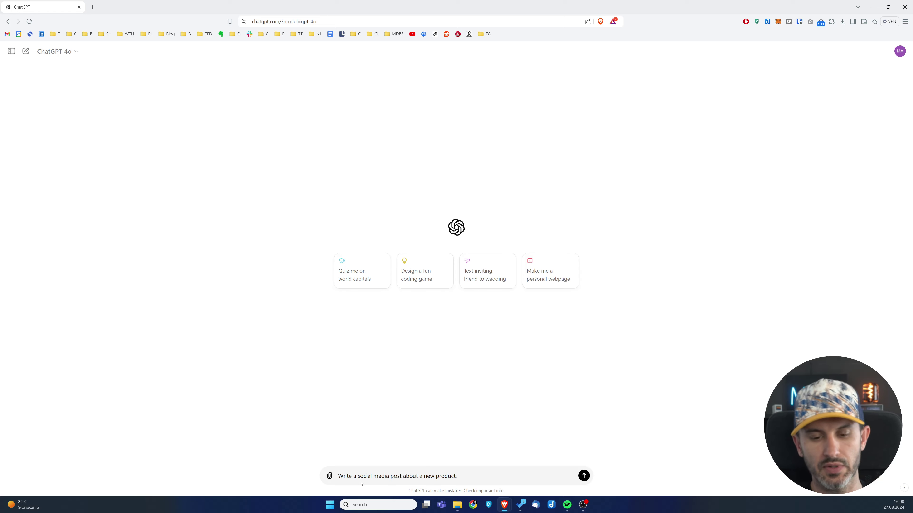
pyautogui.press('Return')
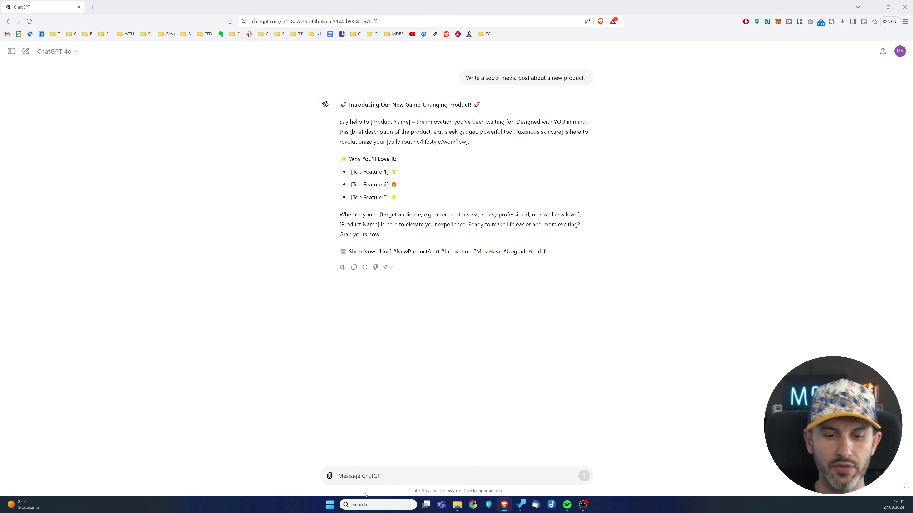
# Send a detailed prompt for a long moisturizing cream post with an opening question, emojis, short paragraphs, a call to action and an example post
pyautogui.hotkey('ctrl', 'v')
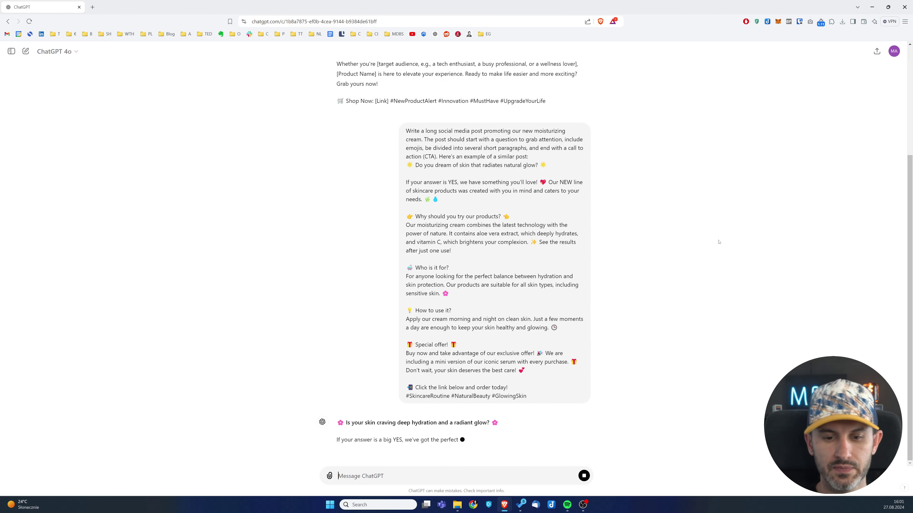
pyautogui.moveTo(337, 134); pyautogui.dragTo(515, 422)
pyautogui.click(472, 279)
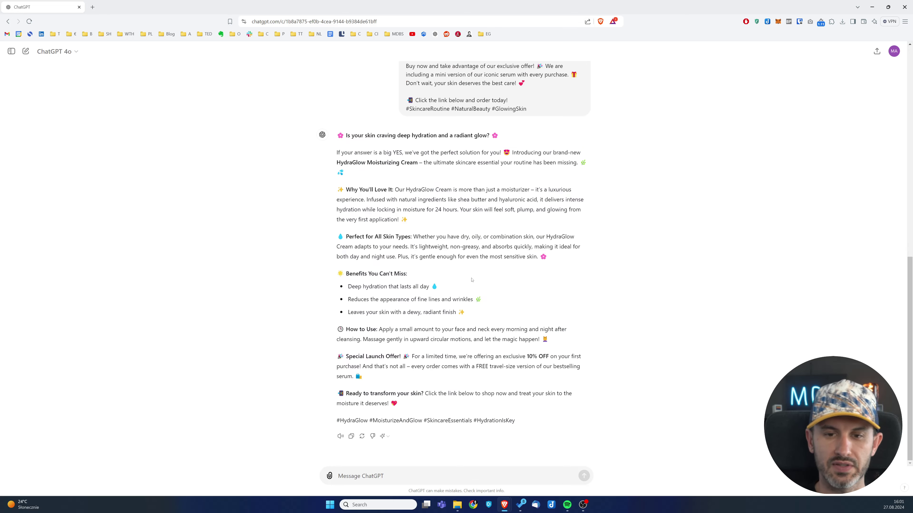
# Compare the moisturizing cream post with the generic new product post and its placeholders, highlighting passages in both
pyautogui.scroll(5, 468, 278)
pyautogui.scroll(-5, 372, 243)
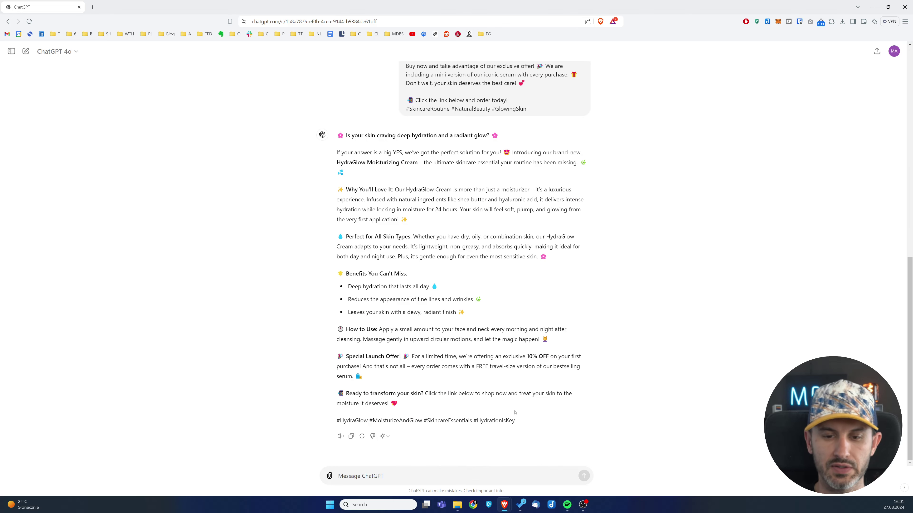
pyautogui.moveTo(515, 421); pyautogui.dragTo(365, 172)
pyautogui.click(532, 410)
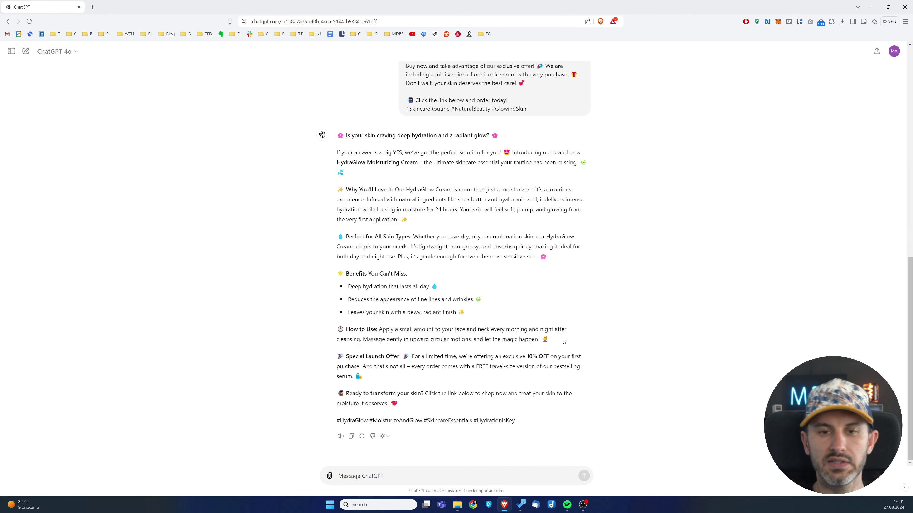
pyautogui.scroll(10, 397, 211)
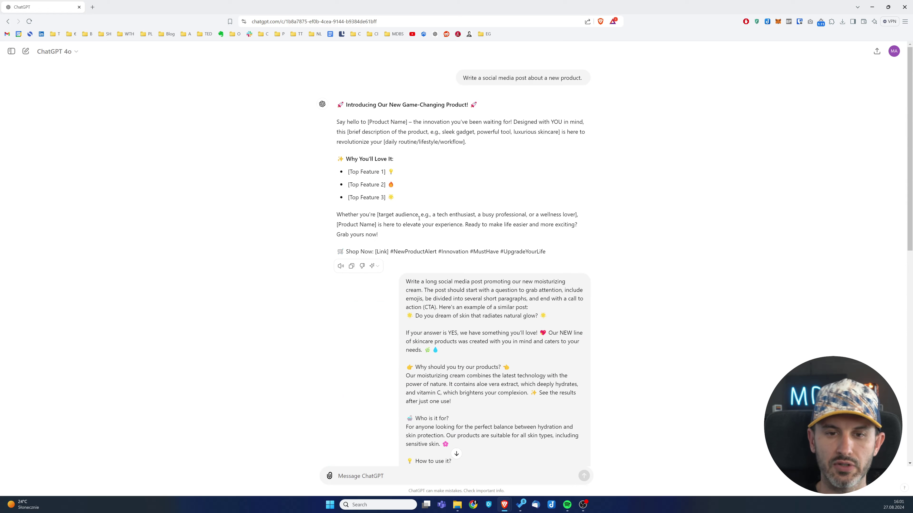
pyautogui.moveTo(376, 241); pyautogui.dragTo(338, 105)
pyautogui.click(364, 164)
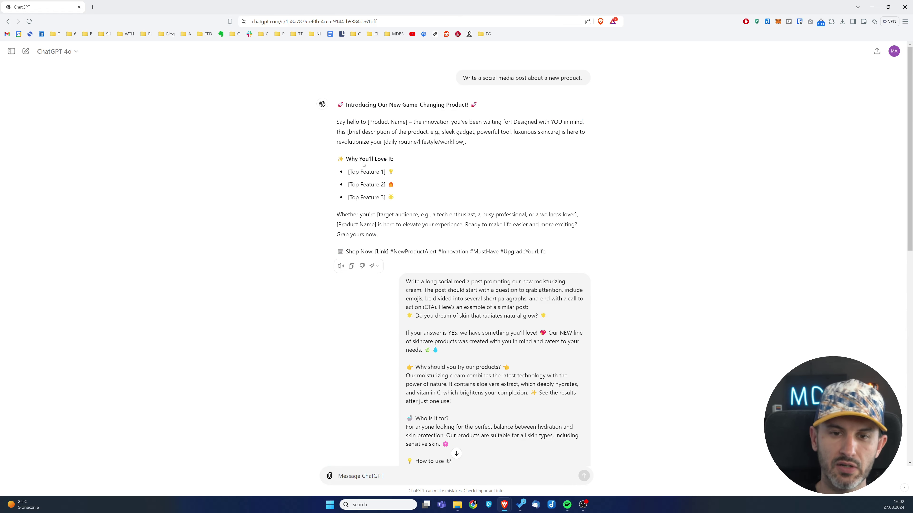
pyautogui.moveTo(366, 173); pyautogui.dragTo(403, 224)
pyautogui.moveTo(406, 122); pyautogui.dragTo(403, 216)
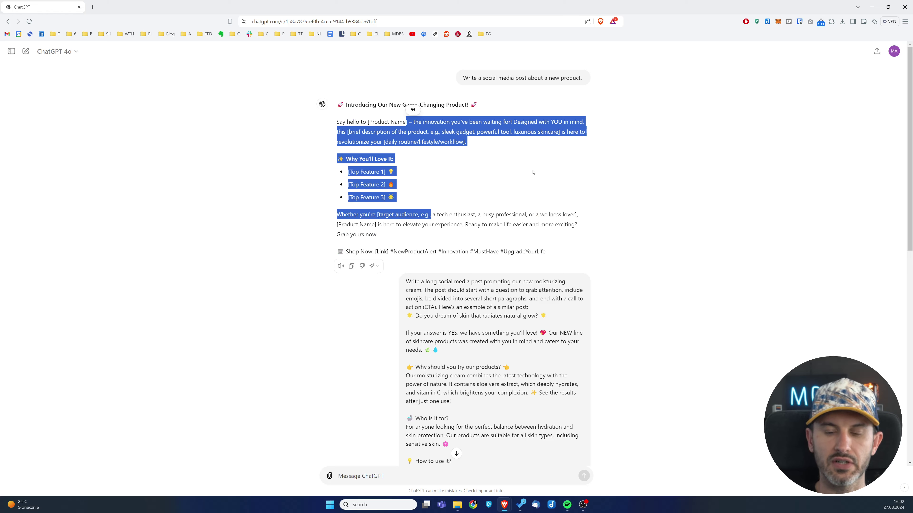
pyautogui.scroll(-8, 503, 202)
pyautogui.scroll(-4, 469, 245)
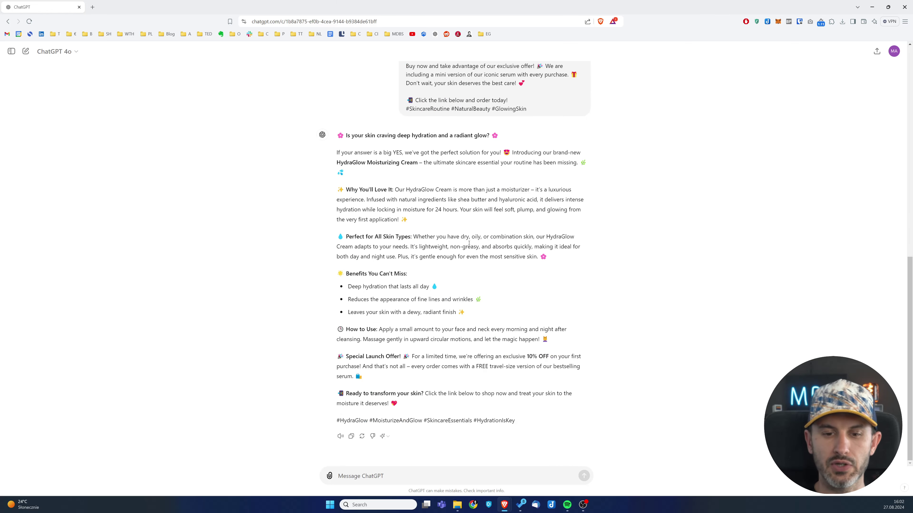